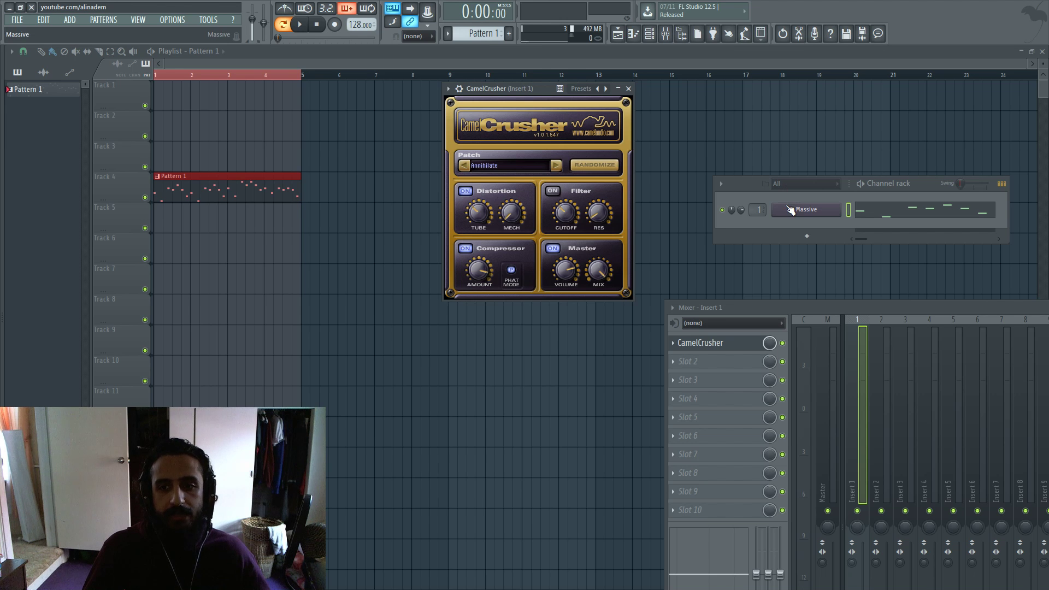
# Open the Massive synth to review its lead patch, rearrange the synth and mixer windows, and close the synth.
pyautogui.click(792, 210)
pyautogui.moveTo(405, 79); pyautogui.dragTo(630, 58)
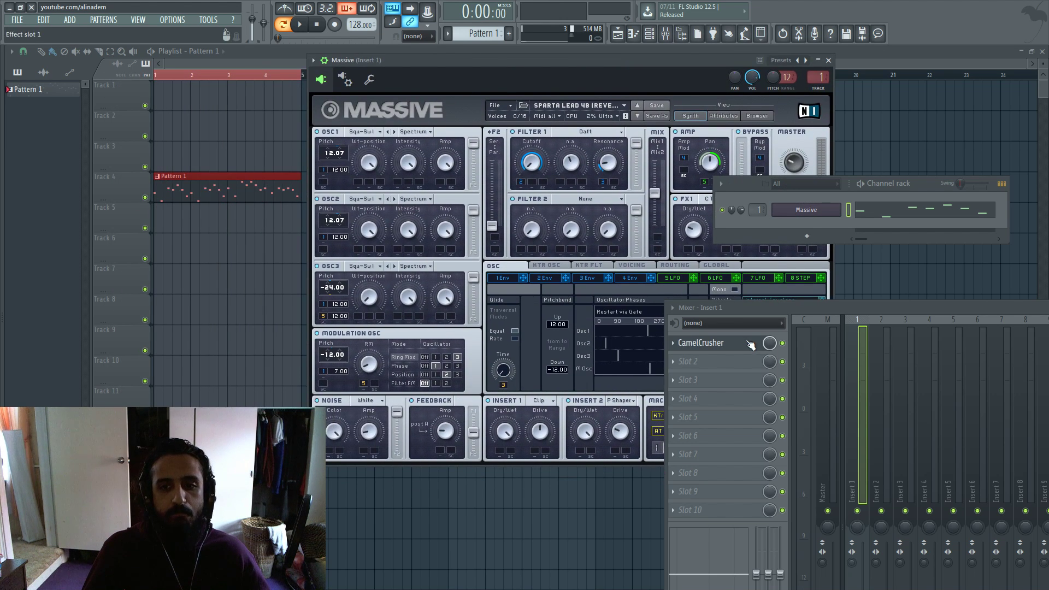
pyautogui.moveTo(705, 308); pyautogui.dragTo(918, 466)
pyautogui.moveTo(569, 59); pyautogui.dragTo(516, 103)
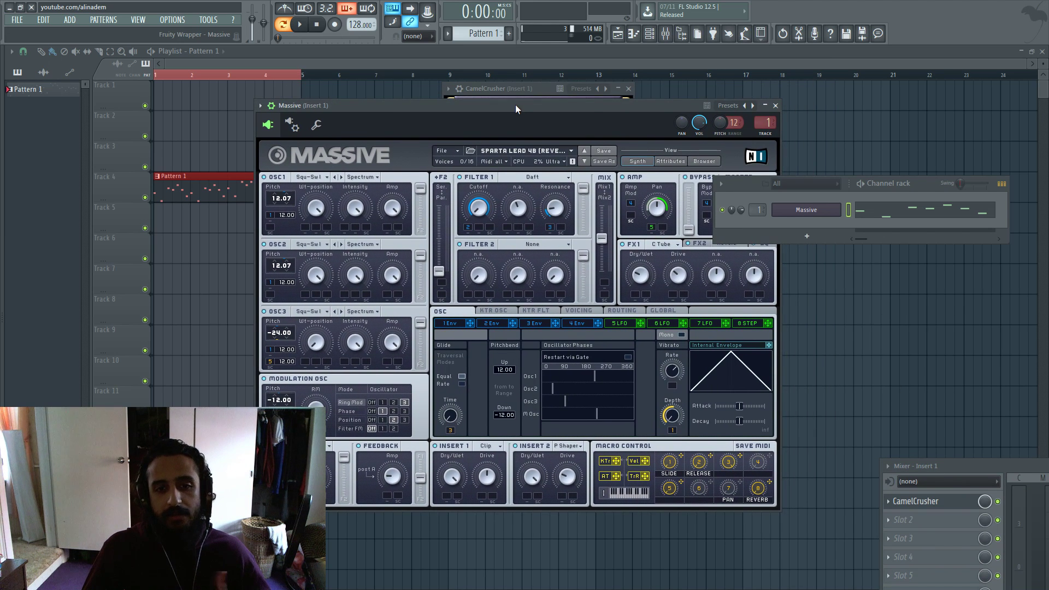
pyautogui.click(776, 106)
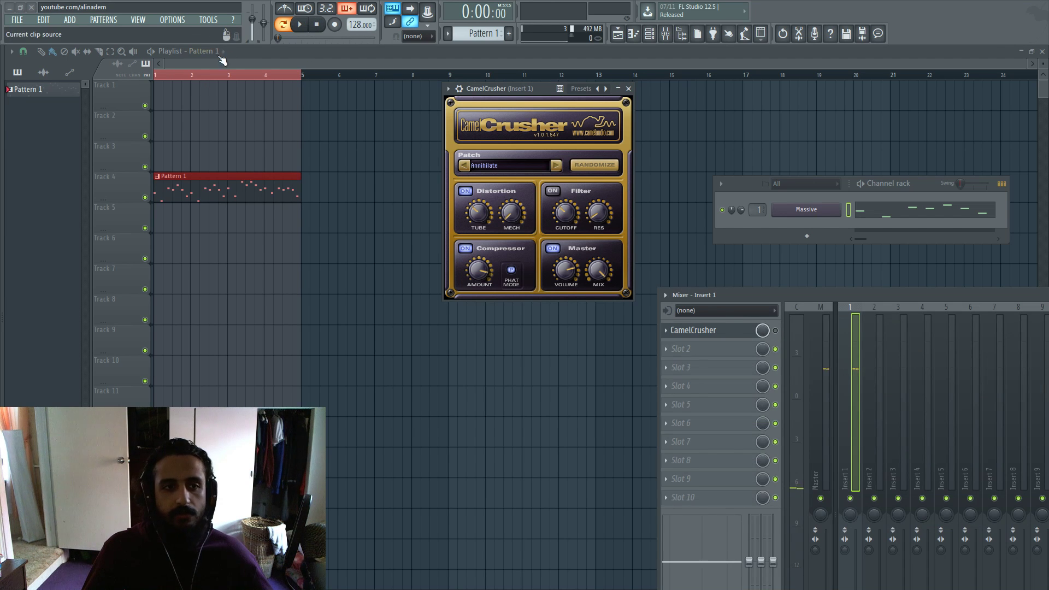
# Play Pattern 1 in the playlist, open CamelCrusher from mixer Insert 1, and stop playback.
pyautogui.click(156, 52)
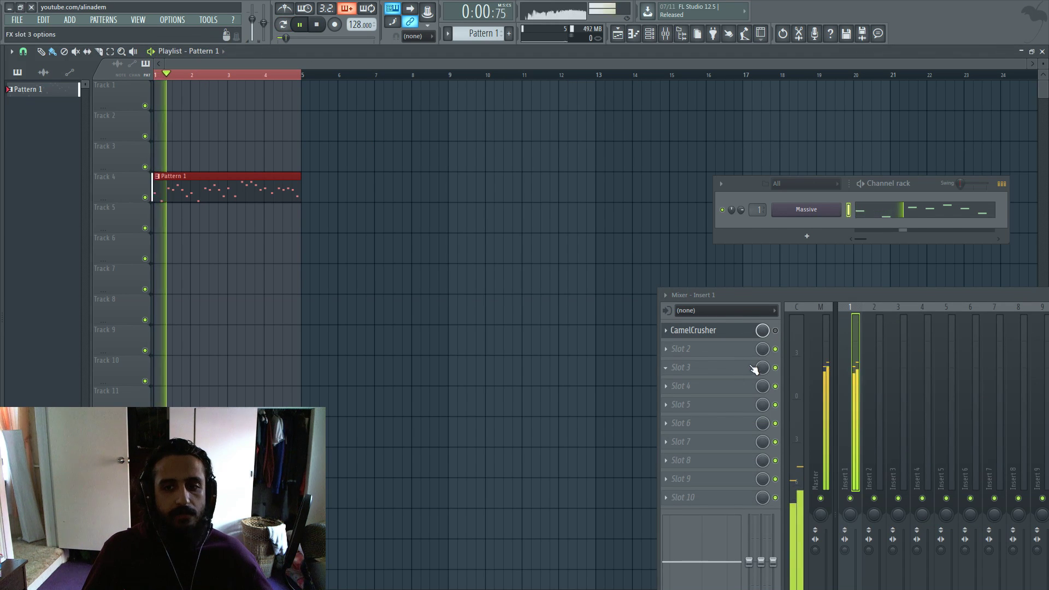
pyautogui.click(733, 331)
pyautogui.moveTo(508, 86); pyautogui.dragTo(514, 88)
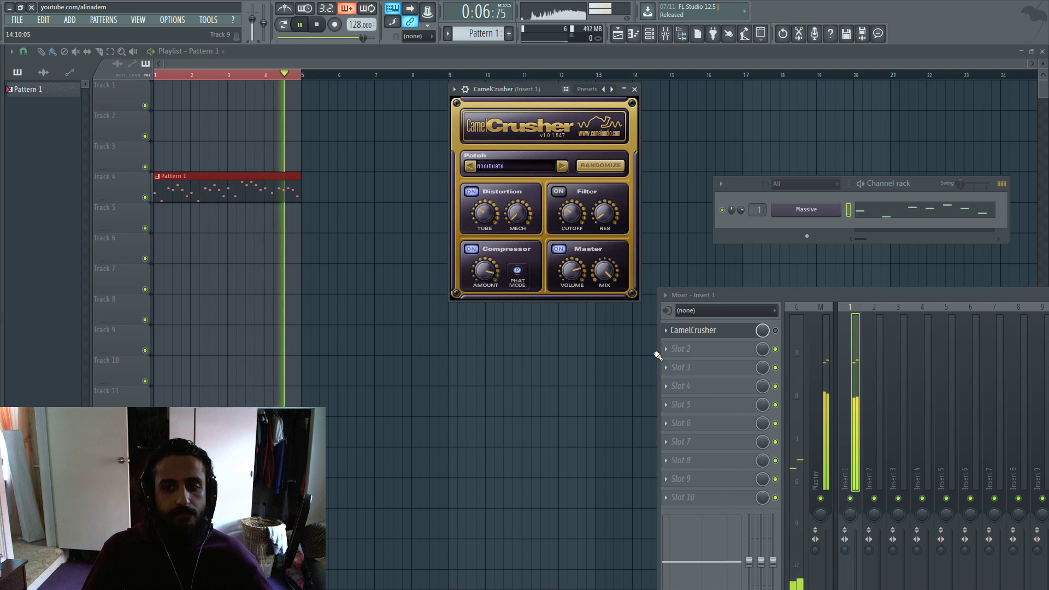
pyautogui.press('space')
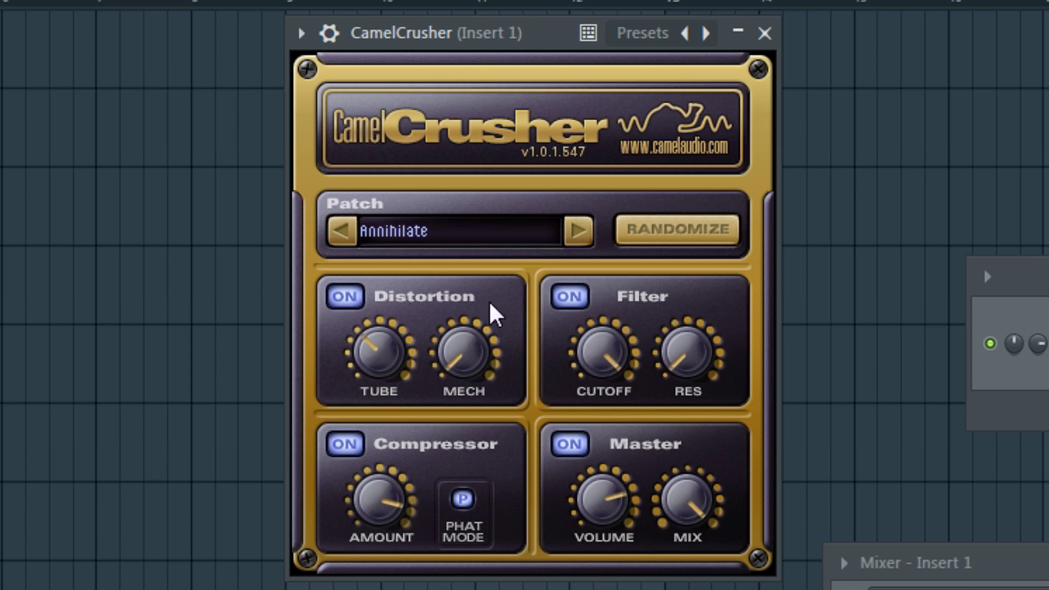
# Try the filter controls by lowering the cutoff to near minimum, returning it to maximum, and testing the resonance.
pyautogui.moveTo(578, 367); pyautogui.dragTo(621, 392)
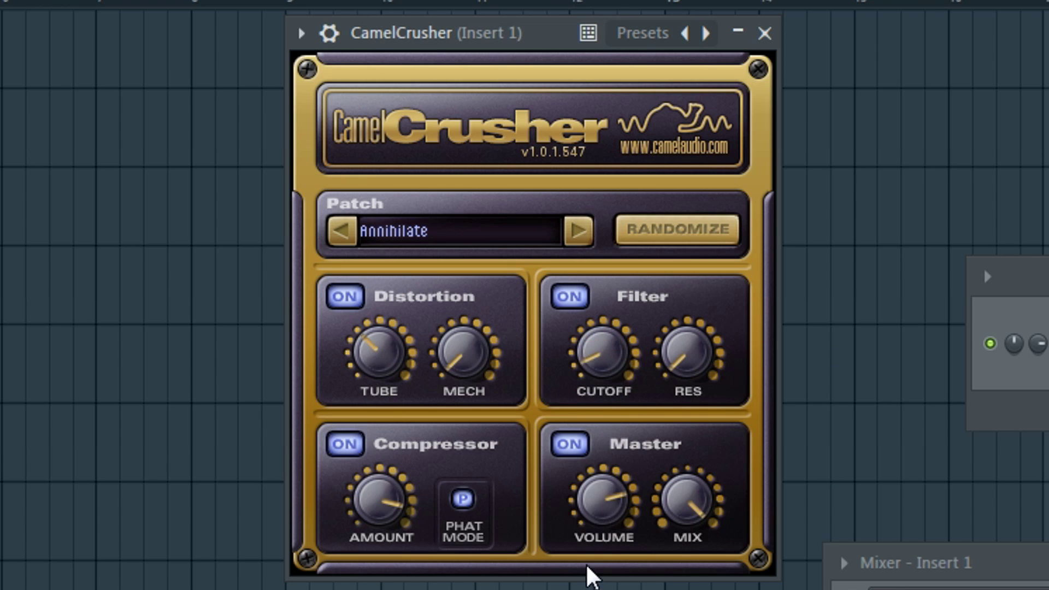
pyautogui.moveTo(603, 358); pyautogui.dragTo(632, 368)
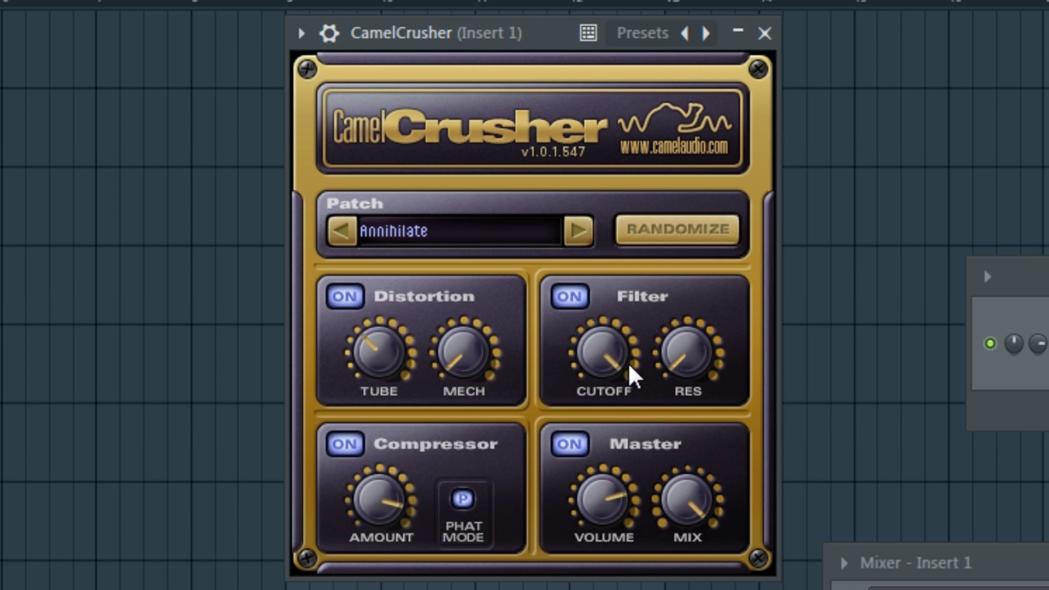
pyautogui.moveTo(695, 362)
pyautogui.mouseDown()
pyautogui.moveTo(712, 273)
pyautogui.moveTo(705, 386)
pyautogui.moveTo(695, 327)
pyautogui.moveTo(703, 359)
pyautogui.mouseUp()
# Switch CamelCrusher's Filter section off and on twice to compare the two states.
pyautogui.click(569, 297)
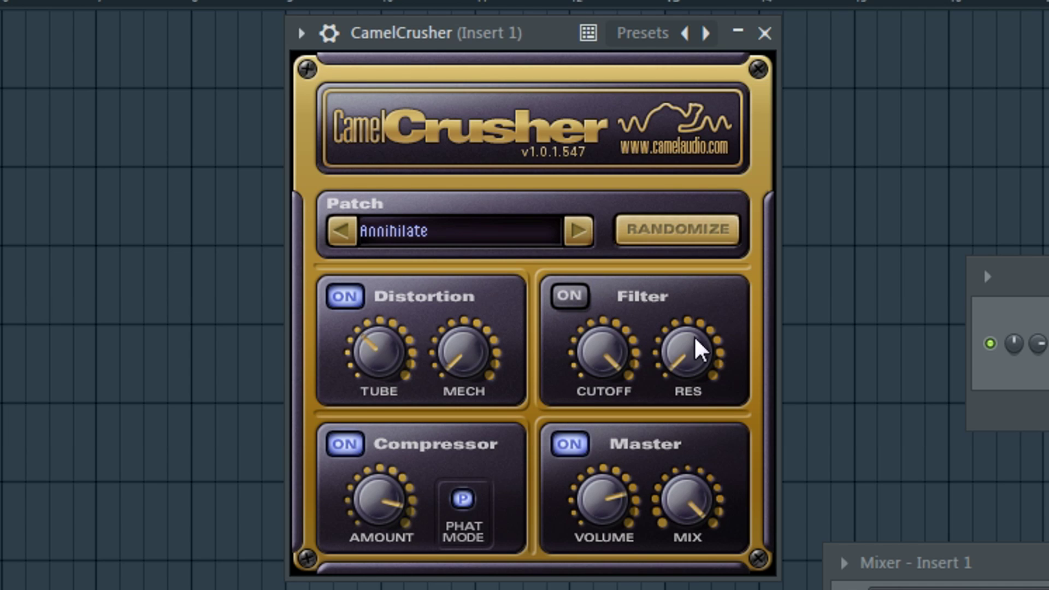
pyautogui.click(573, 297)
pyautogui.click(580, 297)
pyautogui.click(575, 298)
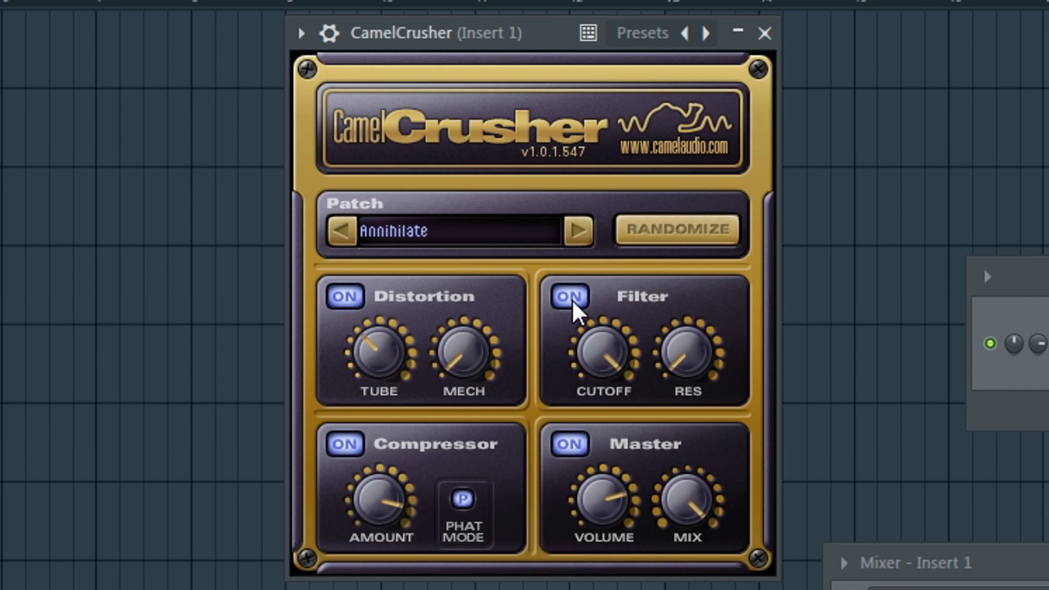
# Switch off the Filter, Distortion and Compressor sections, leaving only the Master section active.
pyautogui.click(571, 300)
pyautogui.click(347, 298)
pyautogui.click(347, 443)
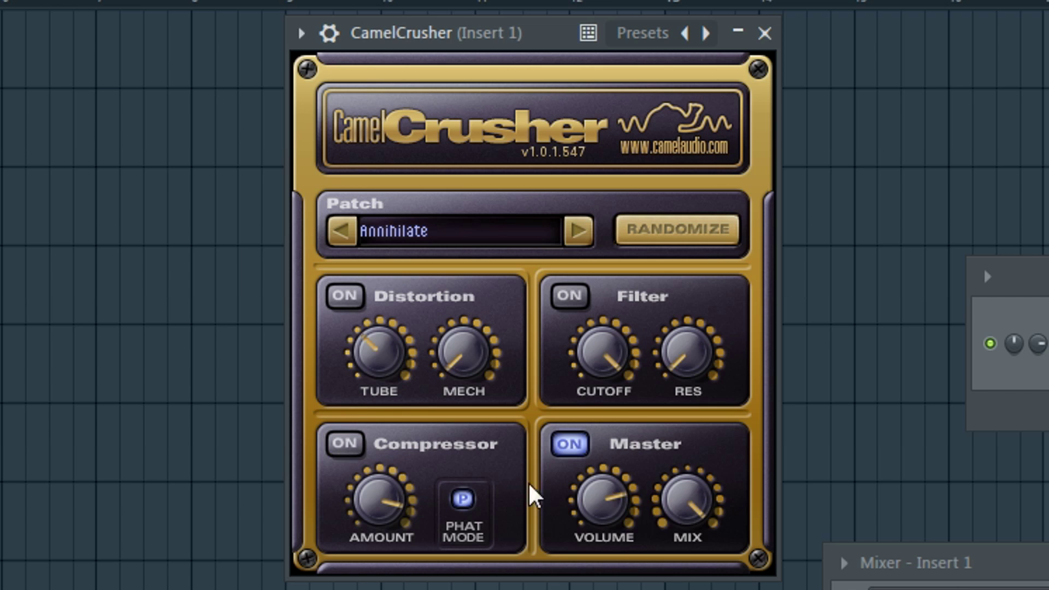
# Set the Master volume to maximum and switch on the Filter section with its cutoff at maximum.
pyautogui.click(569, 296)
pyautogui.moveTo(606, 358)
pyautogui.mouseDown()
pyautogui.moveTo(617, 407)
pyautogui.moveTo(603, 566)
pyautogui.moveTo(593, 519)
pyautogui.moveTo(609, 351)
pyautogui.mouseUp()
pyautogui.click(569, 298)
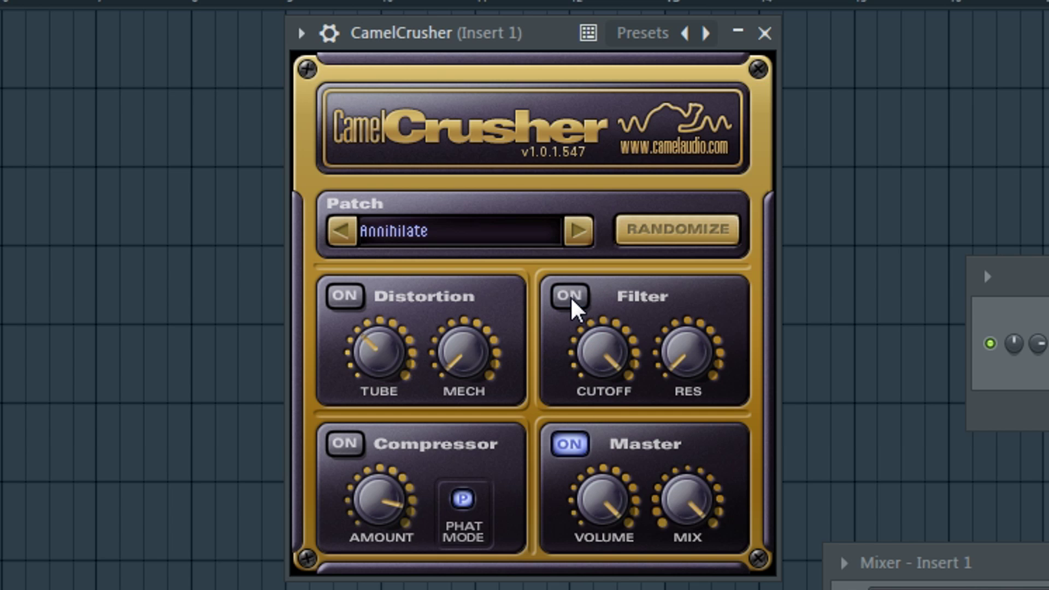
pyautogui.click(569, 297)
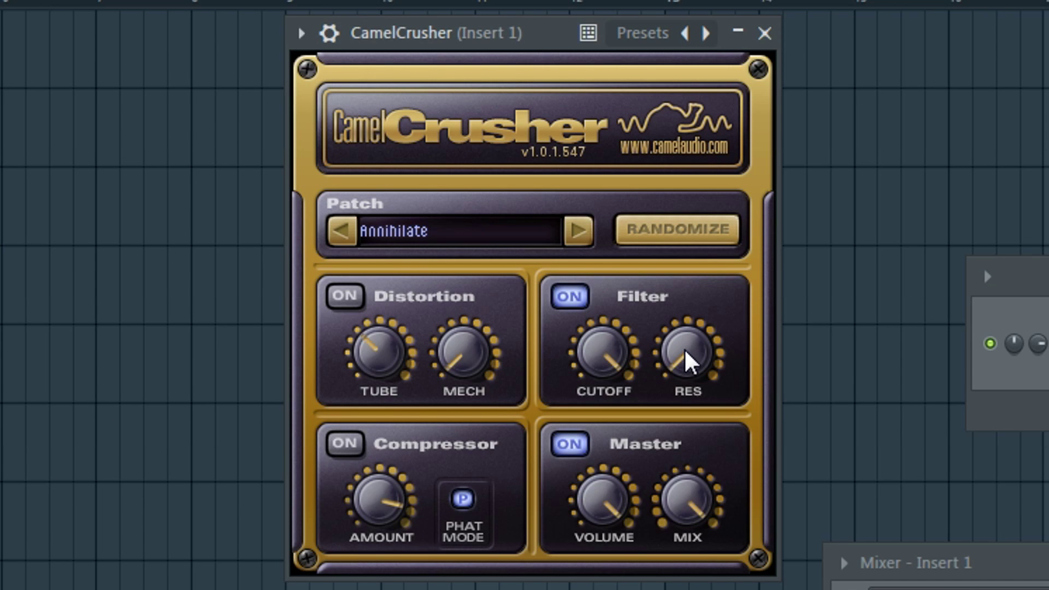
# Toggle the Filter section repeatedly with Distortion and Compressor off to compare the sound, ending with it on.
pyautogui.click(571, 299)
pyautogui.click(571, 299)
pyautogui.click(573, 304)
pyautogui.click(574, 305)
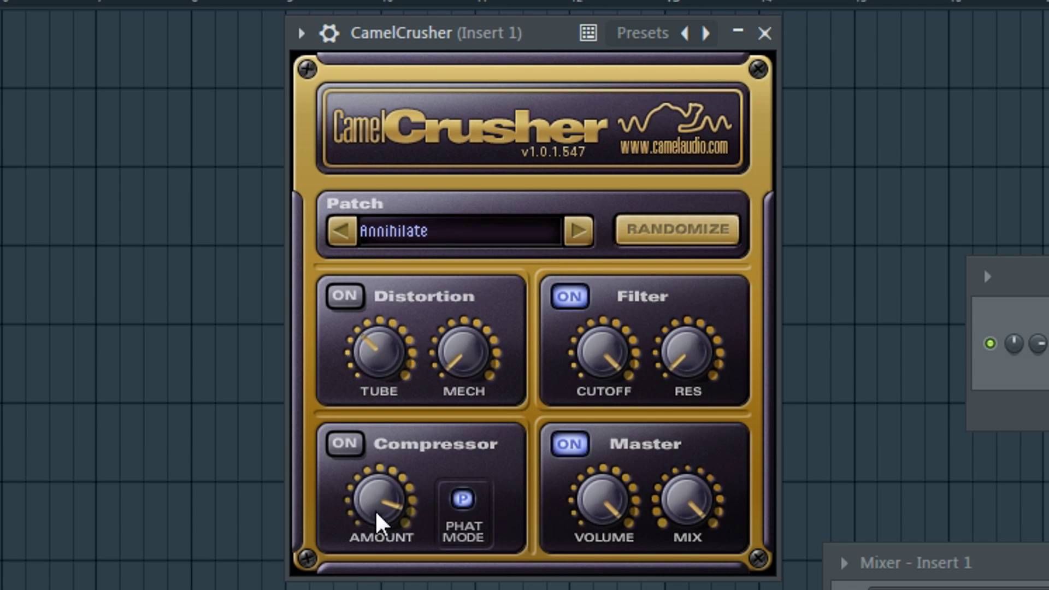
# Switch on the Compressor section, lower its amount to minimum, and raise it to about a quarter.
pyautogui.scroll(-10, 376, 513)
pyautogui.click(344, 446)
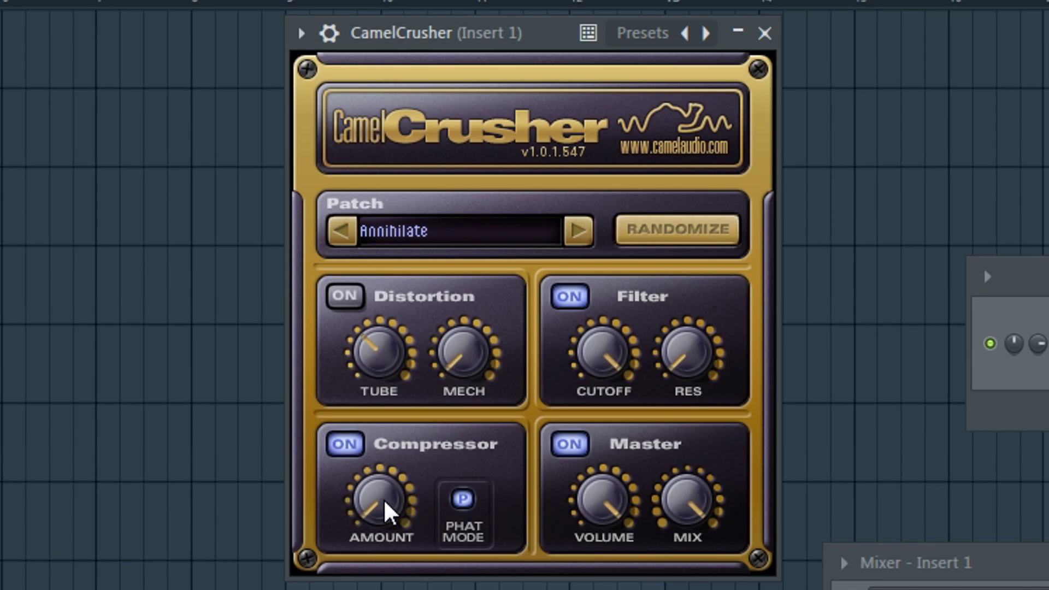
pyautogui.moveTo(387, 512); pyautogui.dragTo(383, 441)
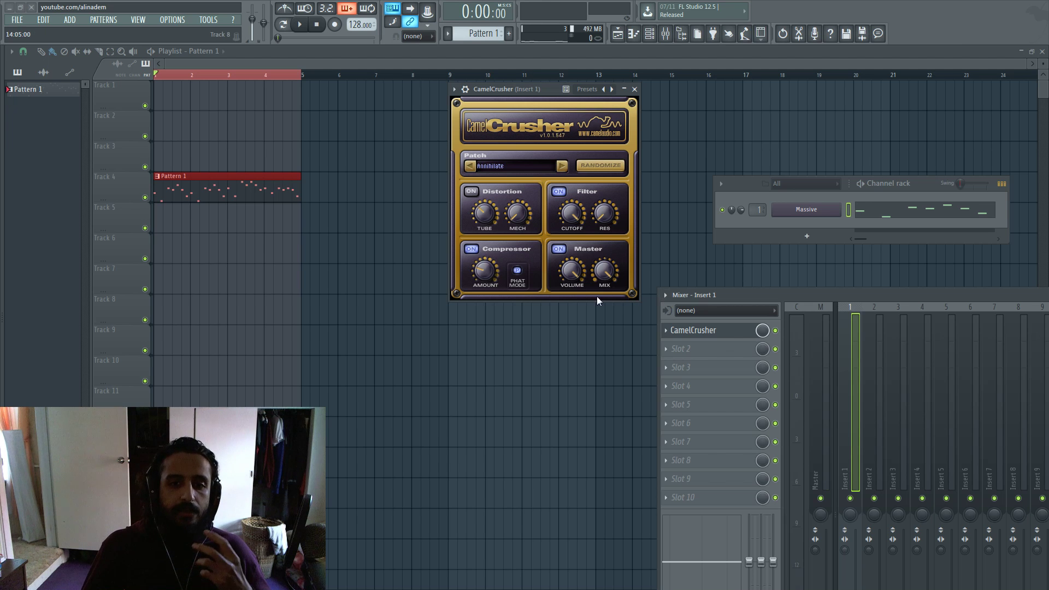
# Switch on the Distortion section and set the Tube amount just above minimum, at about 2%.
pyautogui.click(472, 192)
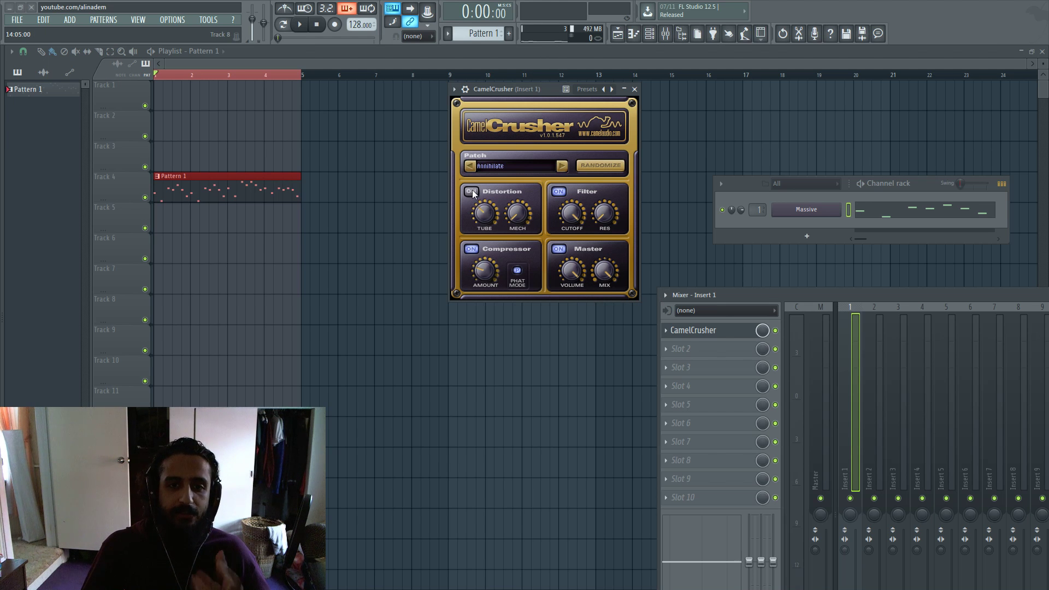
pyautogui.click(472, 192)
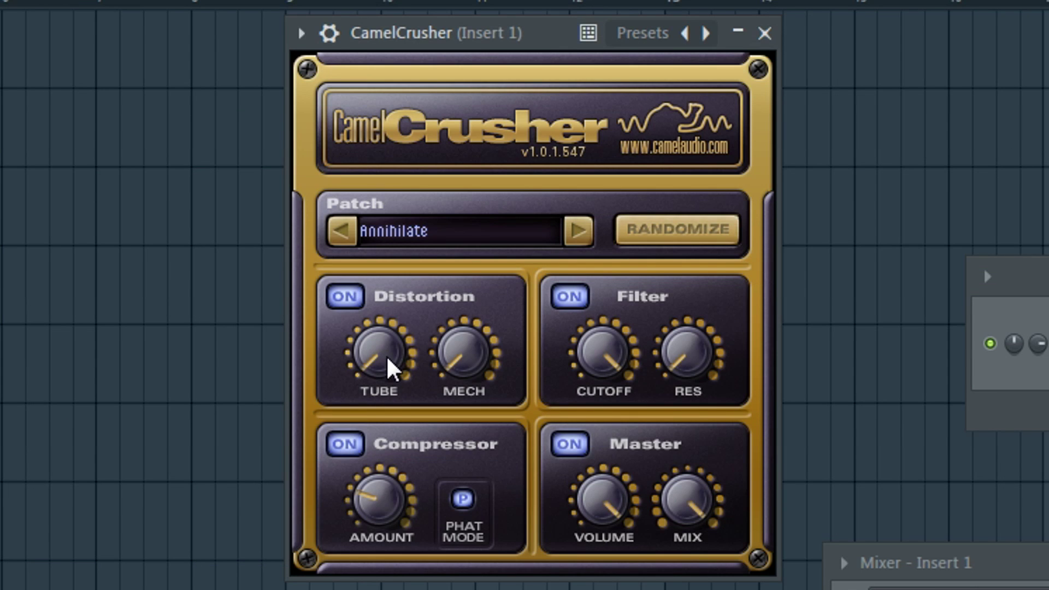
pyautogui.moveTo(388, 360); pyautogui.dragTo(389, 343)
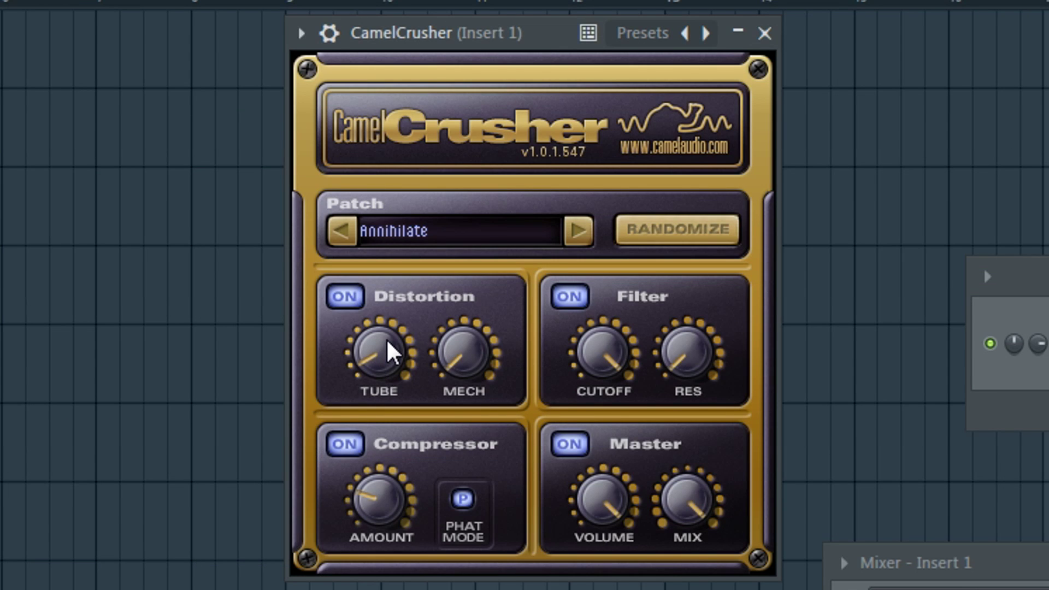
pyautogui.moveTo(389, 344); pyautogui.dragTo(391, 373)
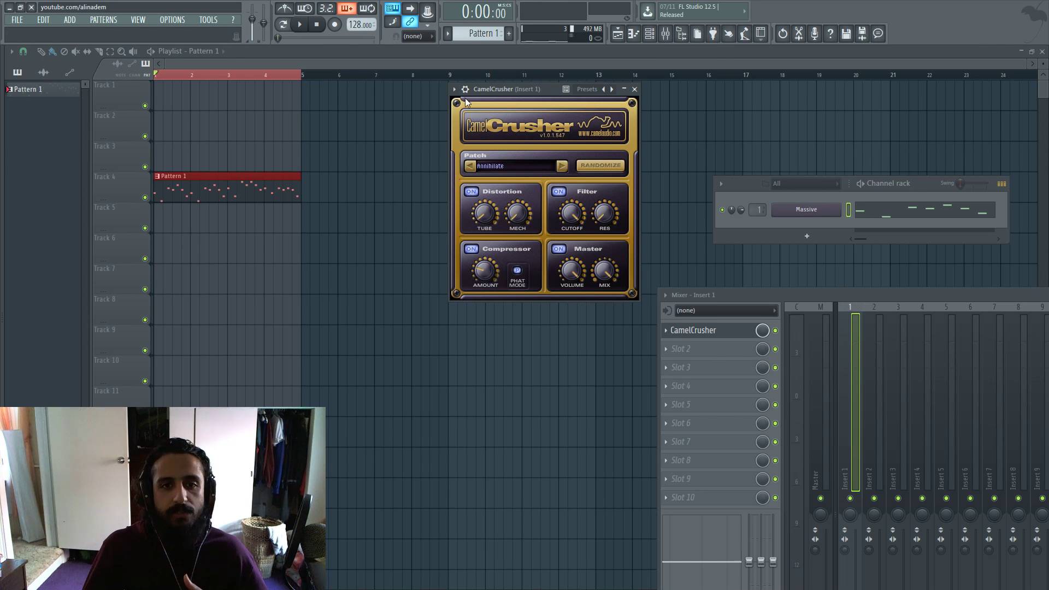
# Switch off the Filter, Distortion and Compressor sections, toggle Master off and on, and return the filter cutoff to maximum.
pyautogui.click(559, 191)
pyautogui.click(471, 191)
pyautogui.click(471, 249)
pyautogui.click(560, 249)
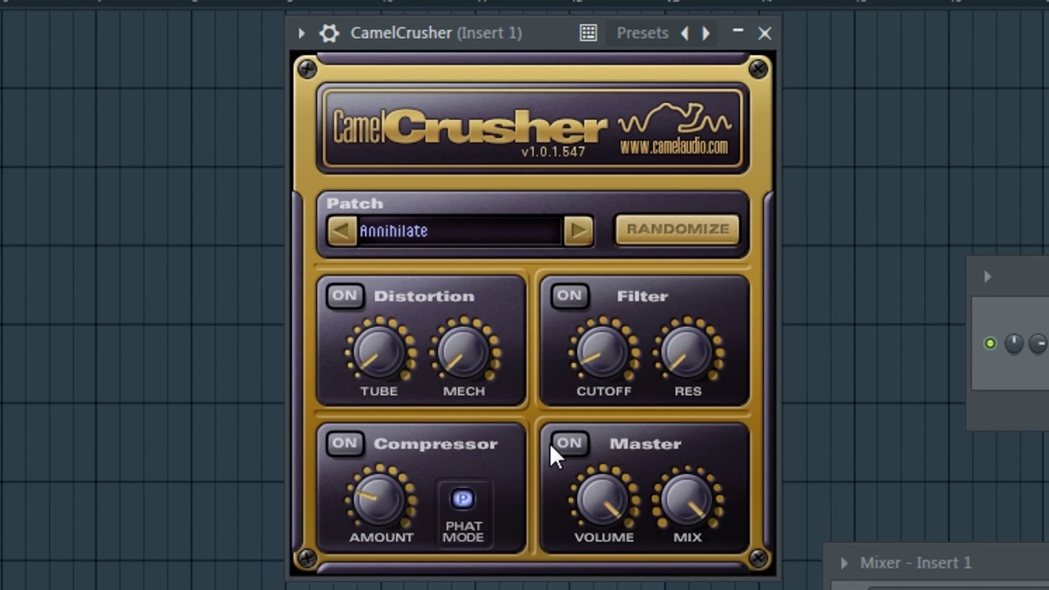
pyautogui.click(553, 445)
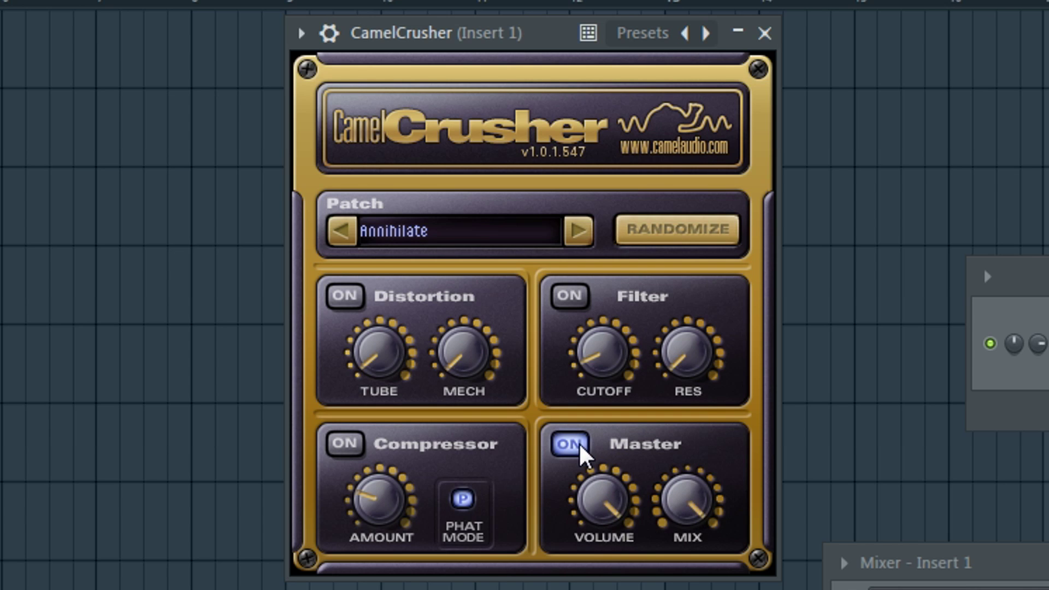
pyautogui.moveTo(601, 377); pyautogui.dragTo(613, 295)
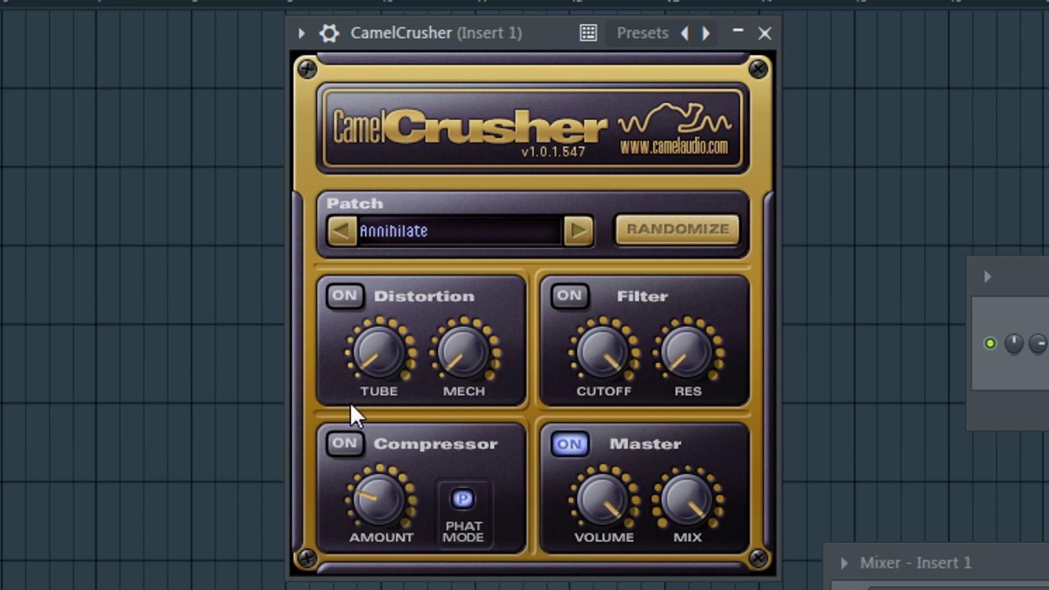
# Switch on the Distortion section, raise the Mech amount slightly to test it, and lower it back to minimum.
pyautogui.click(355, 299)
pyautogui.moveTo(480, 358); pyautogui.dragTo(469, 298)
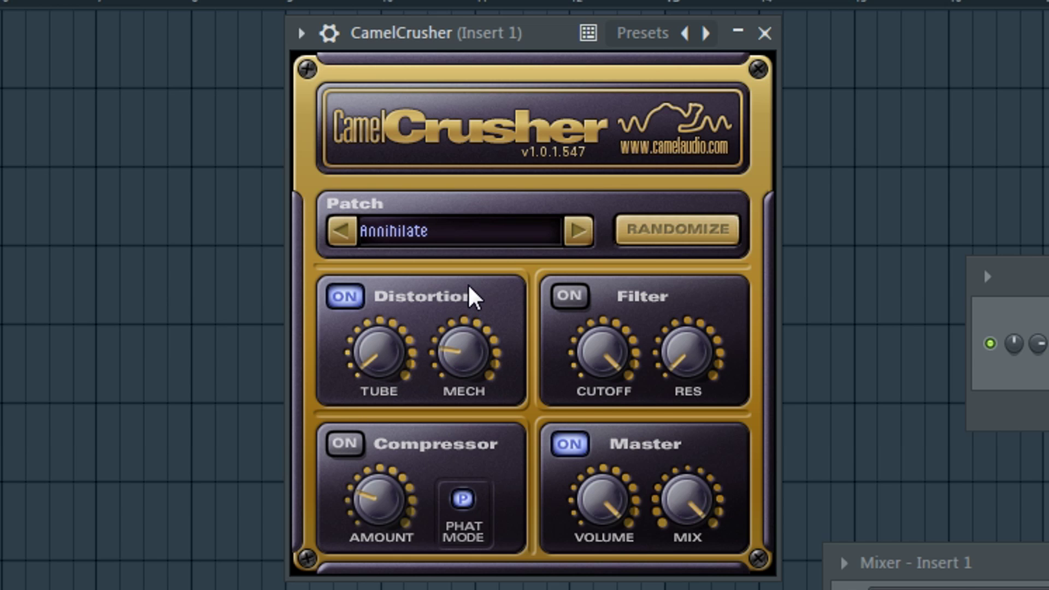
pyautogui.moveTo(465, 355); pyautogui.dragTo(470, 391)
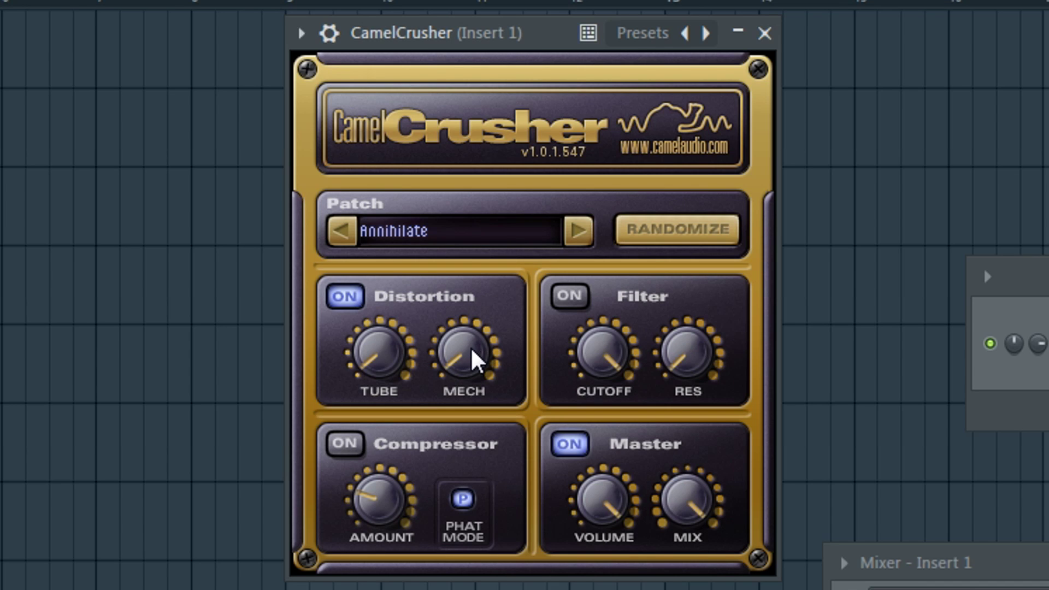
pyautogui.moveTo(497, 363); pyautogui.dragTo(492, 437)
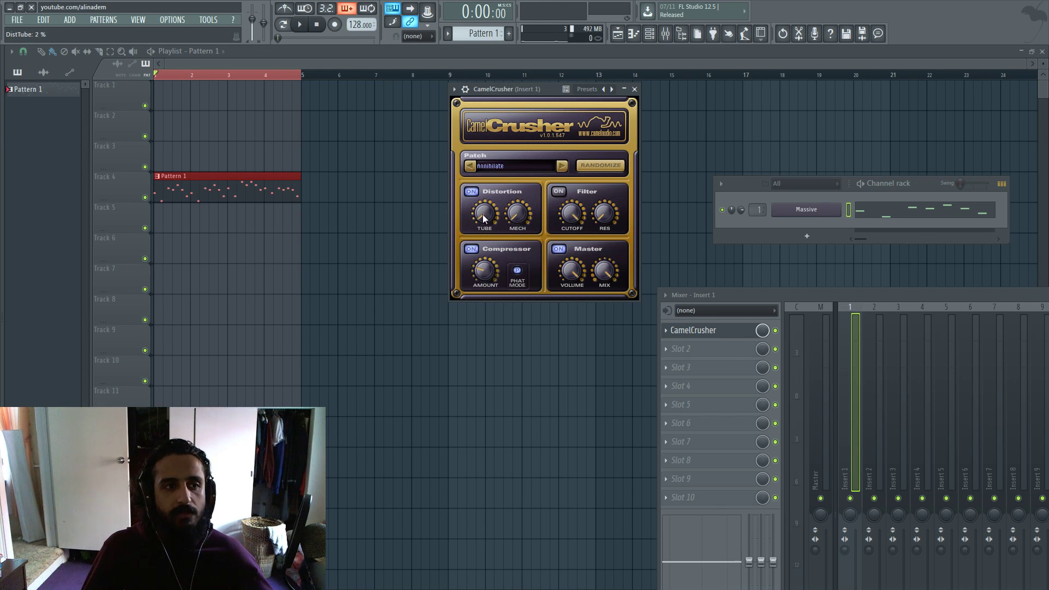
# Fine-tune the distortion Tube and compressor amounts, and switch the Filter section back on.
pyautogui.moveTo(481, 213); pyautogui.dragTo(490, 223)
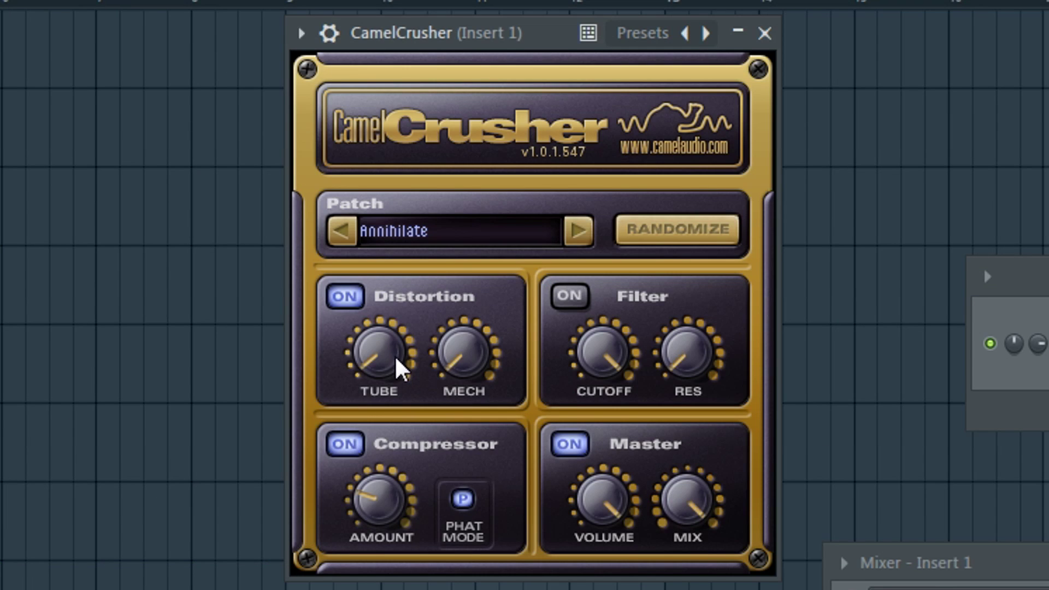
pyautogui.moveTo(391, 486); pyautogui.dragTo(386, 483)
pyautogui.click(566, 300)
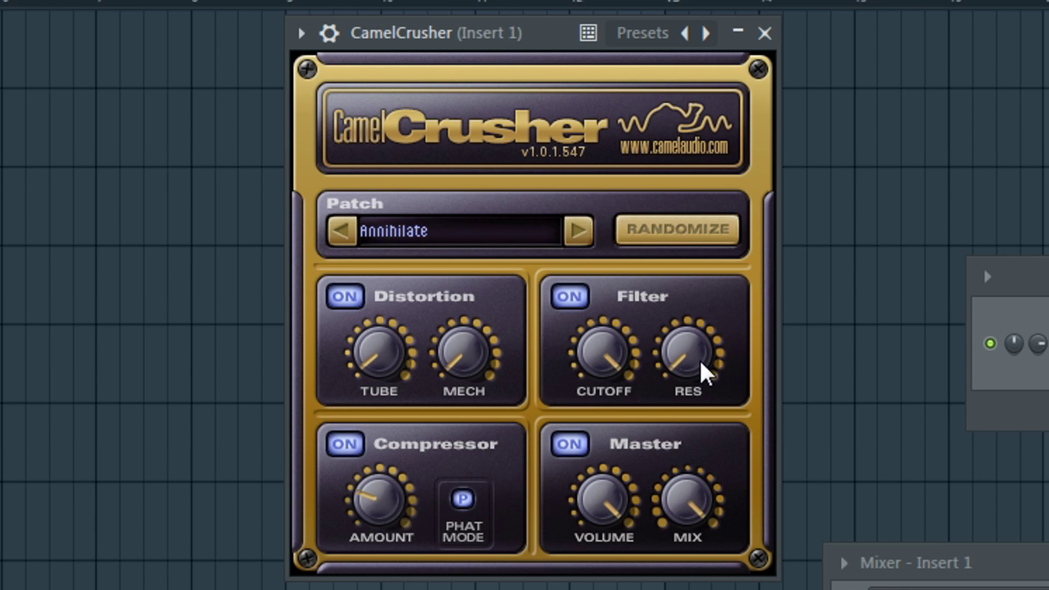